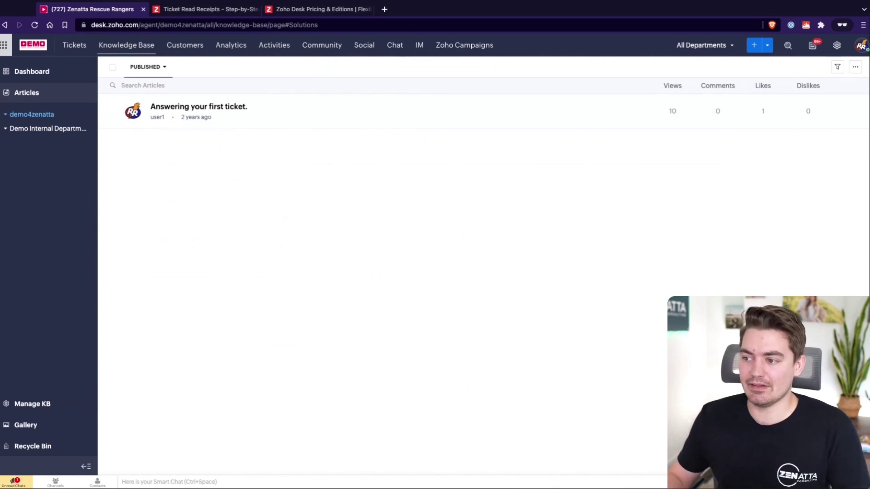
- Open Zoho Desk's Setup page from the top-bar gear icon
click(839, 48)
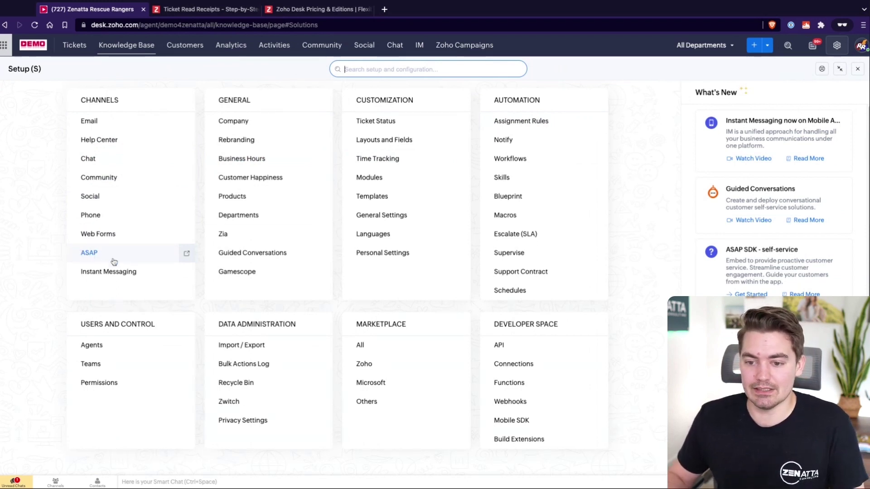
- Leave Setup and open the article 'Answering your first ticket.' under demo4zenatta
click(841, 69)
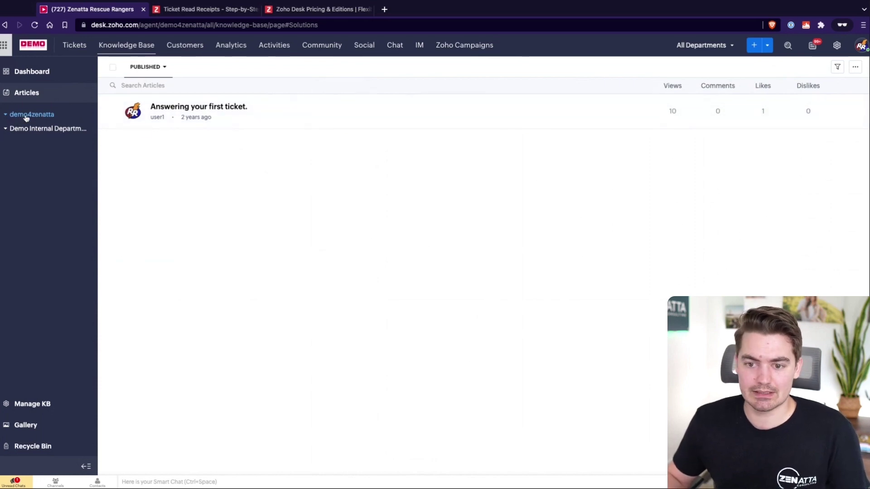
click(6, 117)
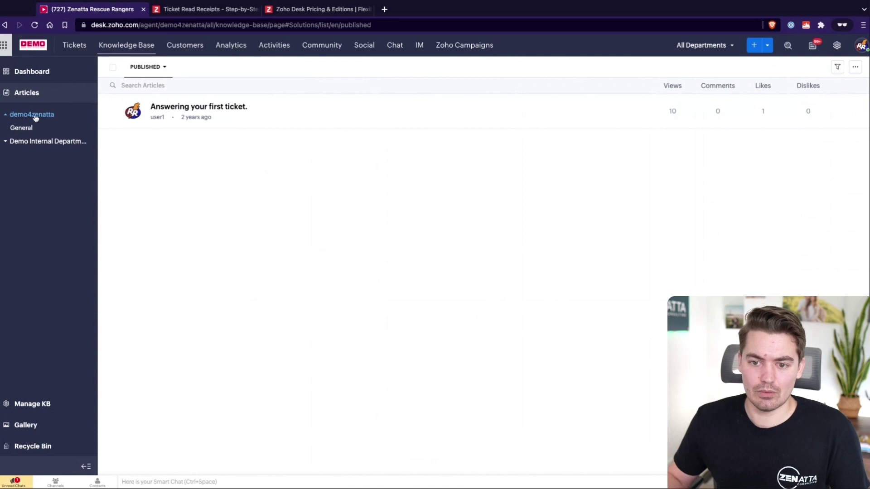
click(5, 142)
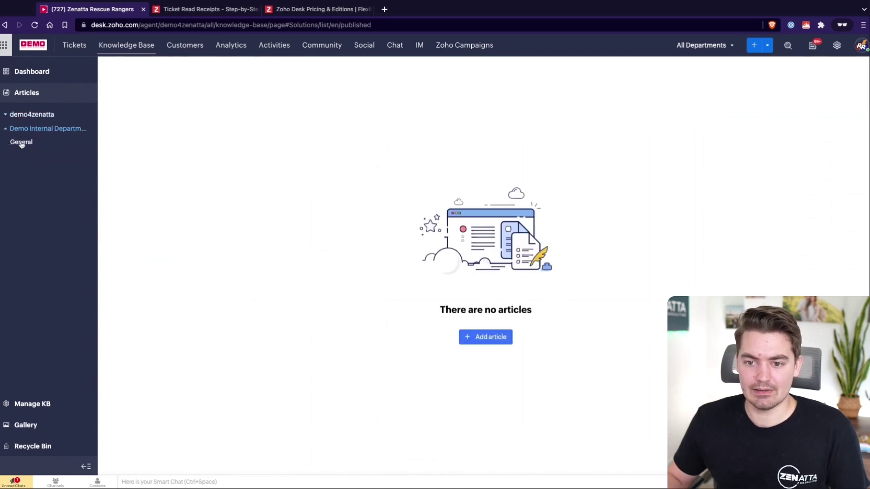
click(26, 116)
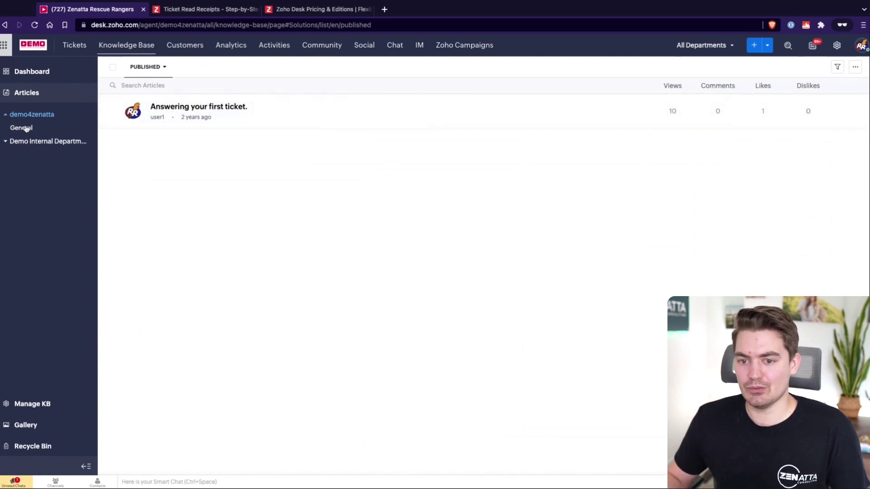
click(196, 115)
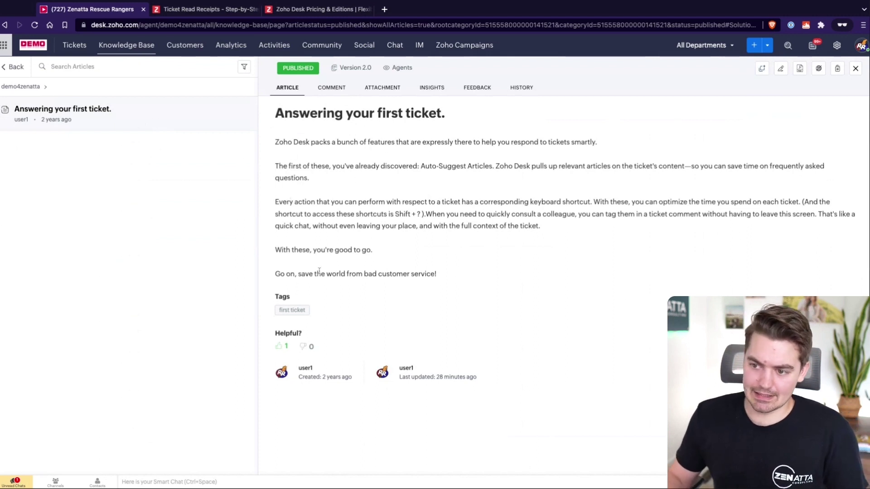
- Review the article body and its Helpful? section, then switch the article to Edit mode
drag(275, 141, 436, 274)
click(473, 266)
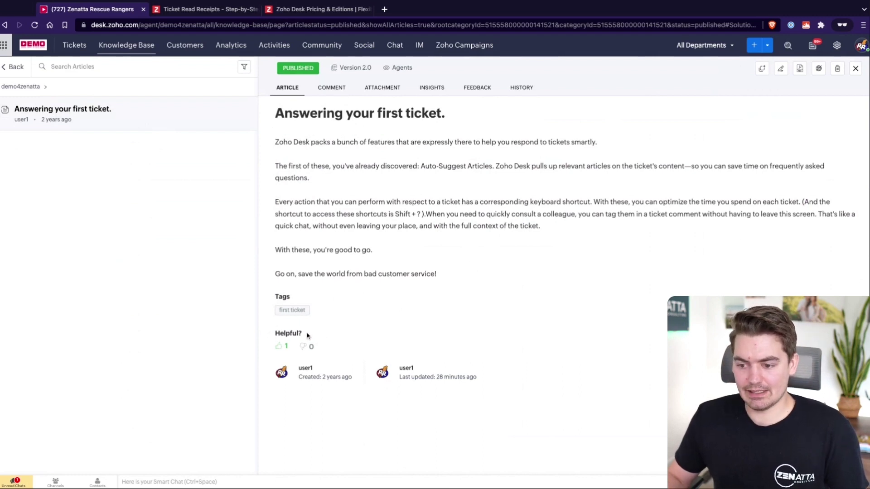
drag(302, 334, 274, 334)
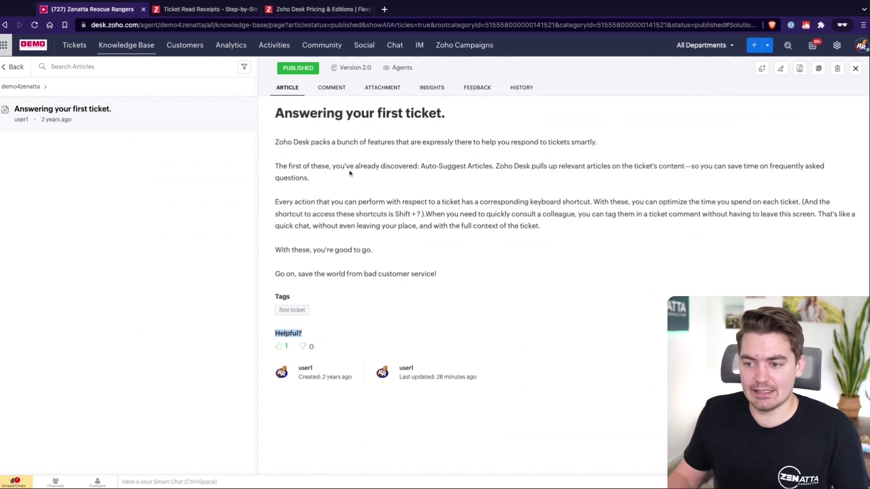
click(388, 325)
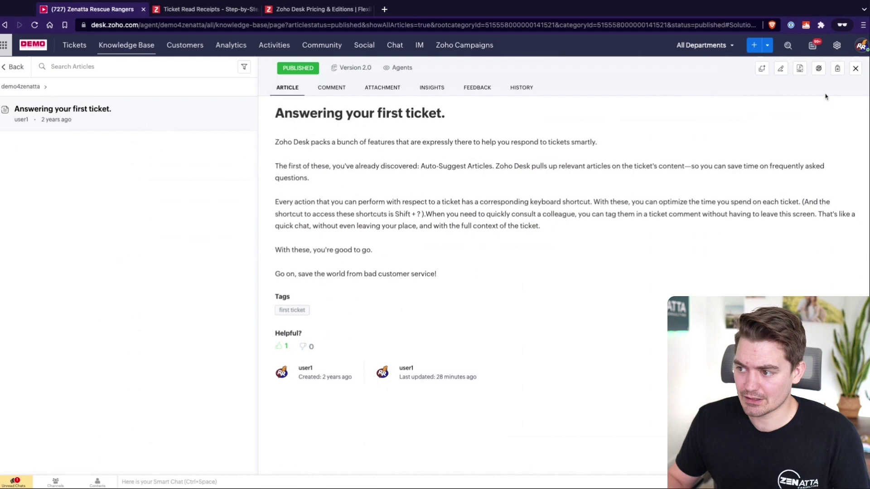
click(778, 69)
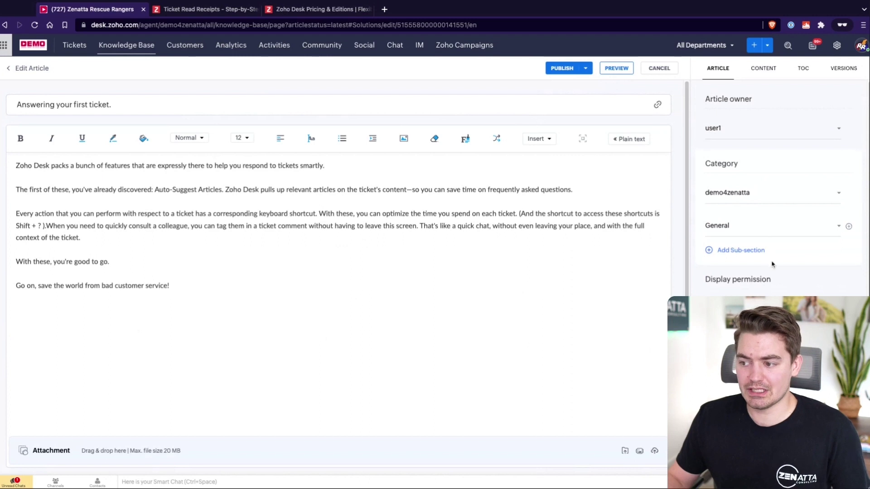
- Check the article's additional publishing options on the edit page
scroll(797, 294, down, 2)
scroll(716, 194, up, 2)
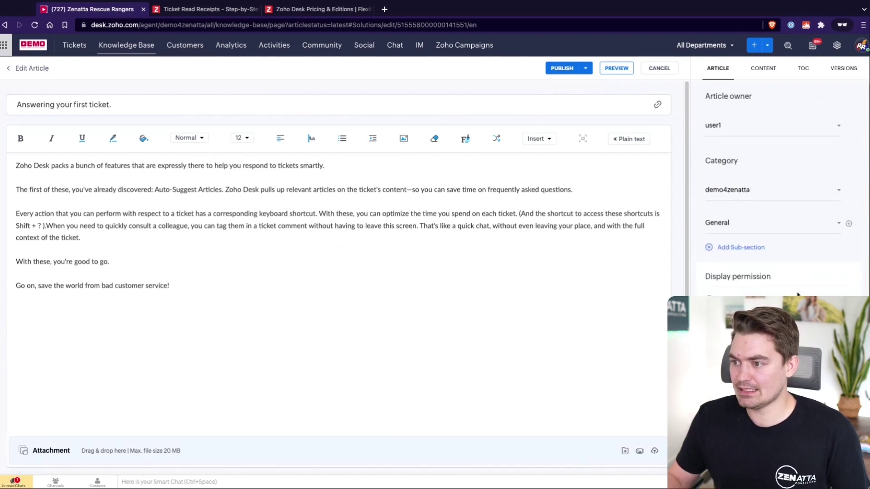
click(586, 68)
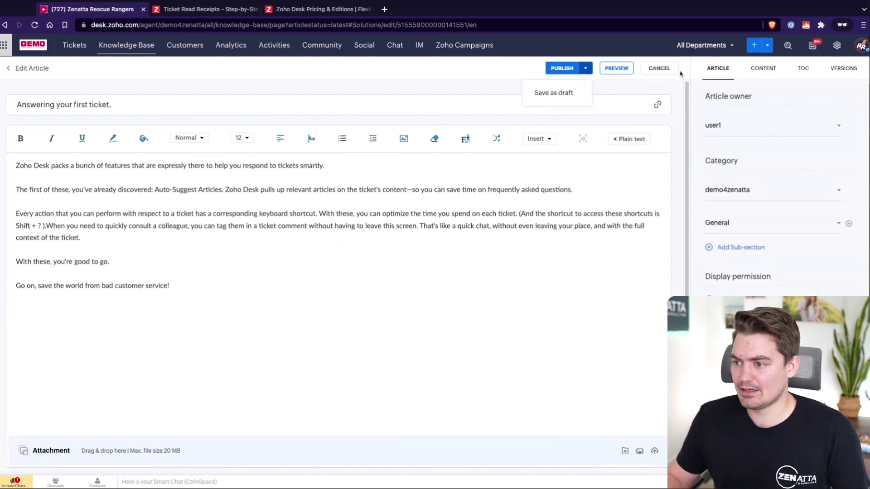
scroll(324, 439, down, 5)
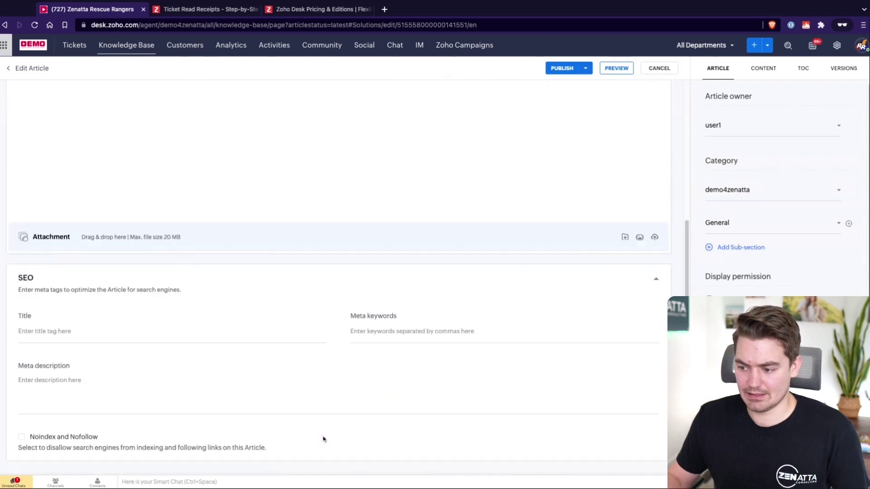
scroll(535, 419, up, 5)
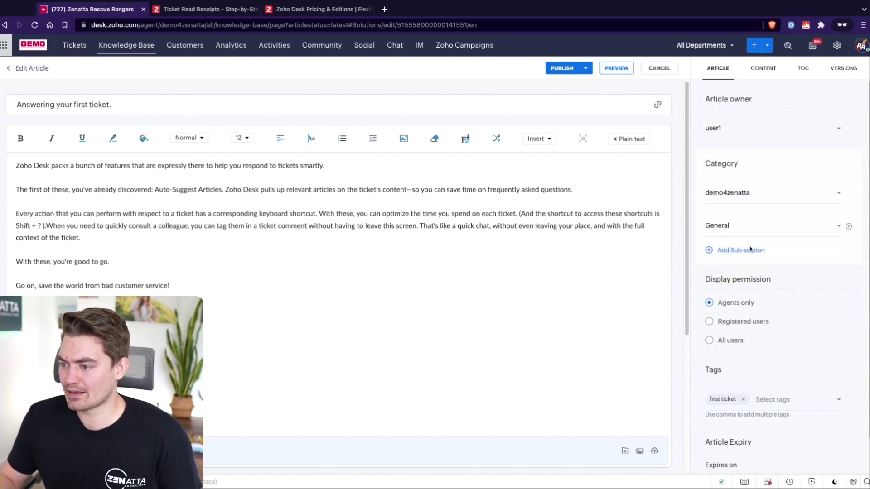
- Review the Agents only permission, 'first ticket' tag and empty SEO meta description
scroll(755, 298, down, 1)
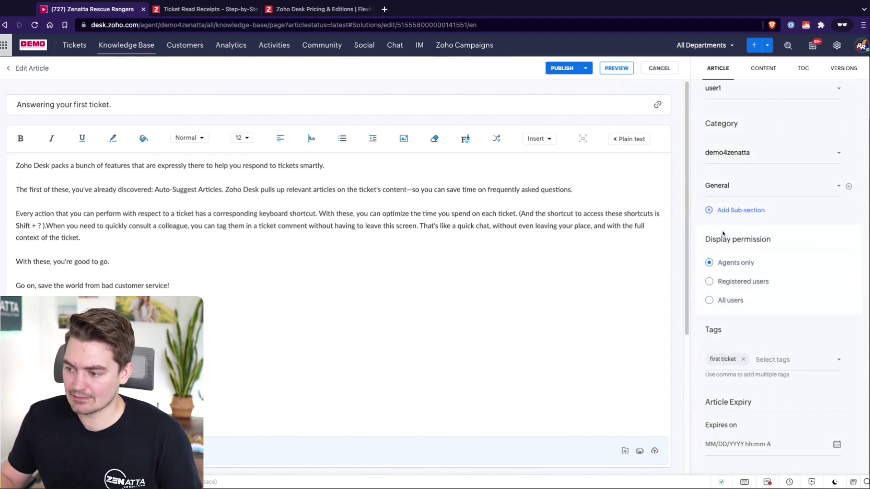
mouse_move(708, 334)
mouse_down()
mouse_move(724, 334)
mouse_move(730, 346)
mouse_move(717, 330)
mouse_up()
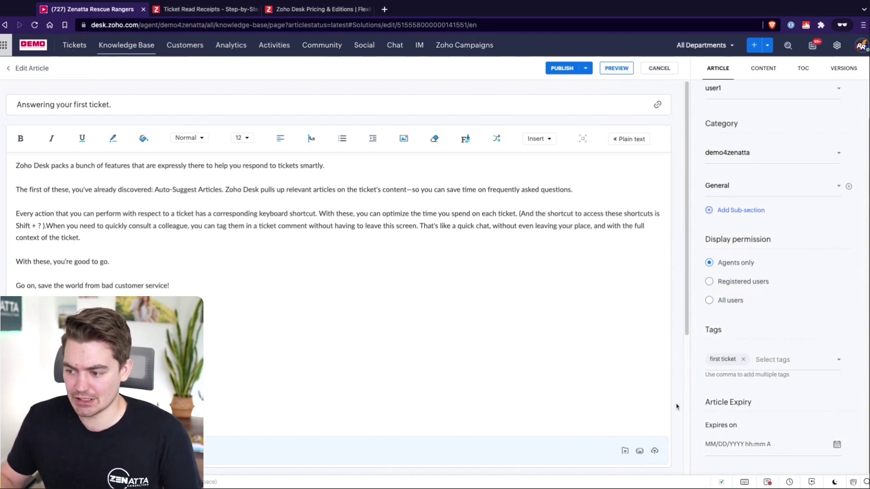
scroll(677, 406, down, 5)
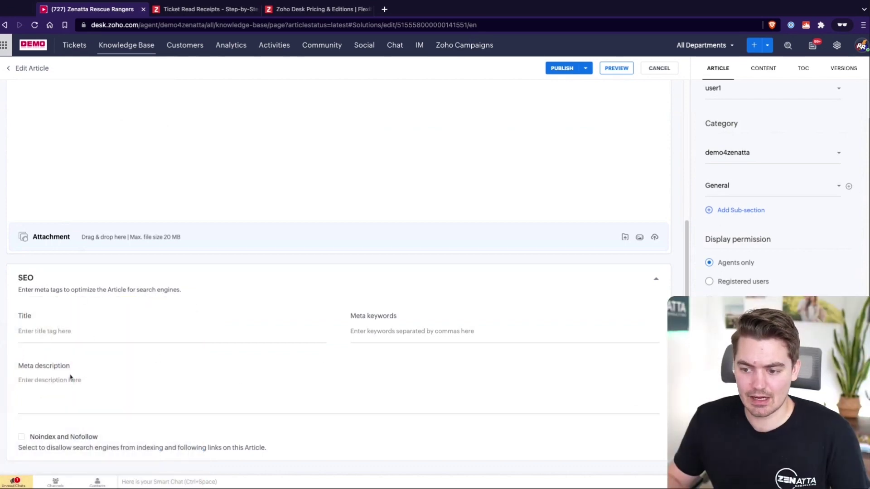
click(72, 380)
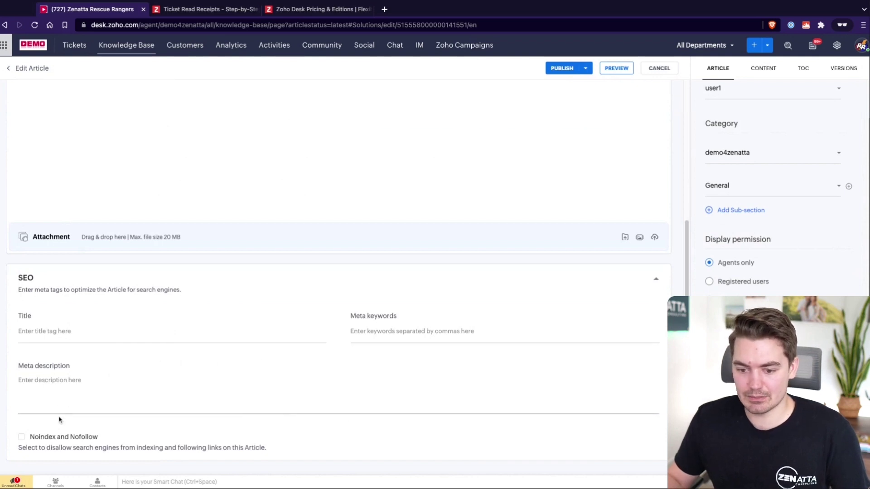
scroll(59, 417, up, 3)
scroll(78, 411, up, 2)
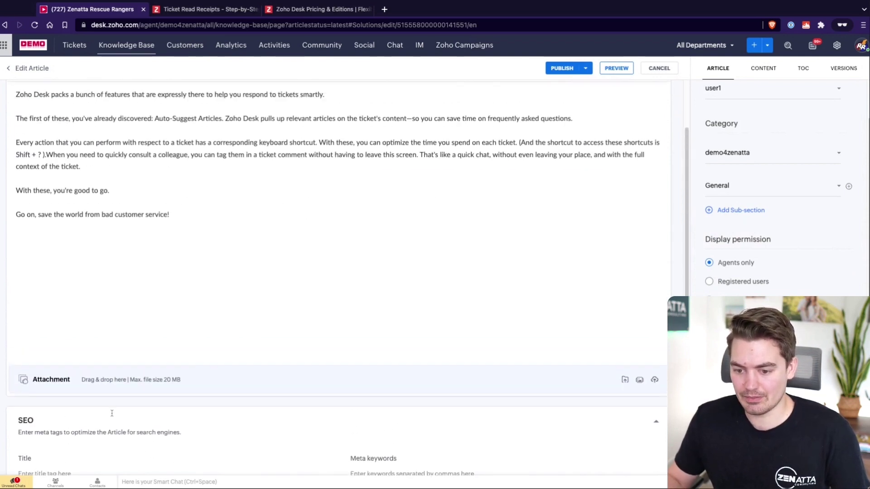
scroll(272, 376, up, 1)
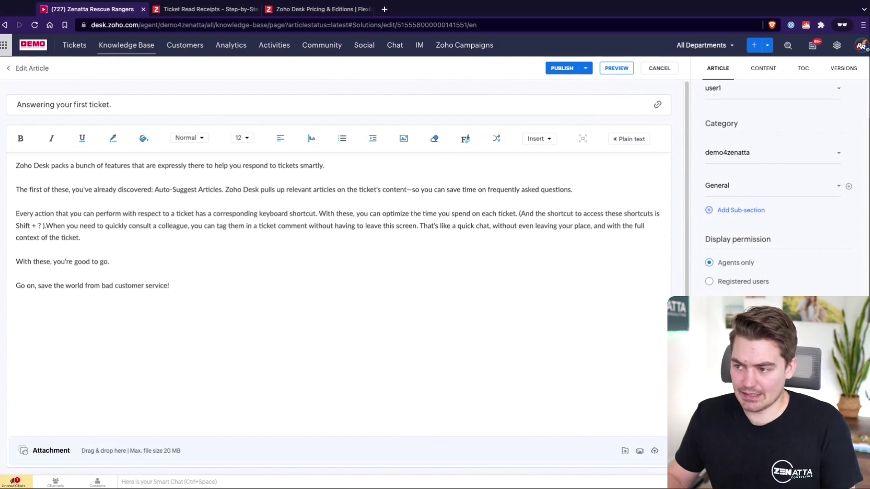
- Go to Setup's Help Center channel and select the demo4zenatta portal URL
click(835, 47)
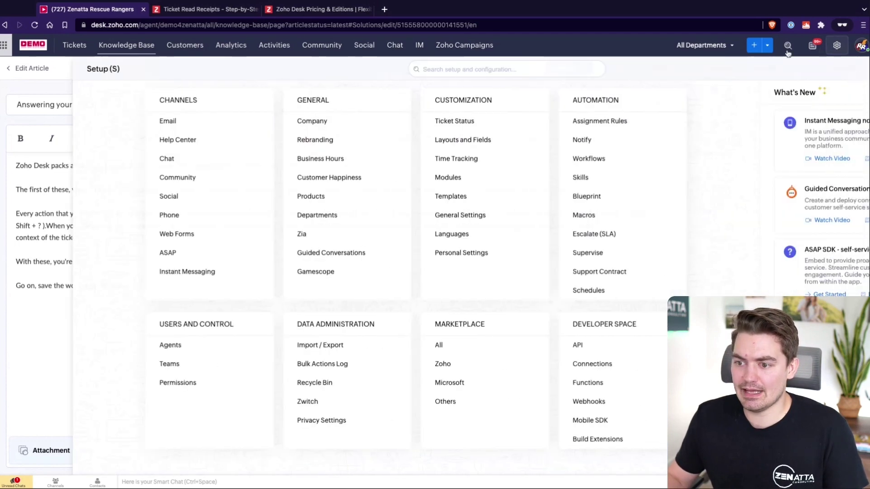
click(99, 140)
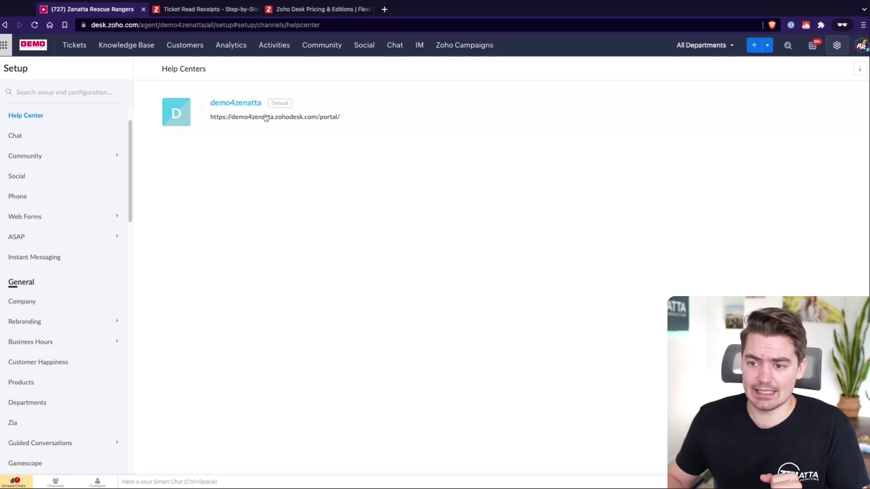
drag(351, 120, 210, 118)
key(ctrl+c)
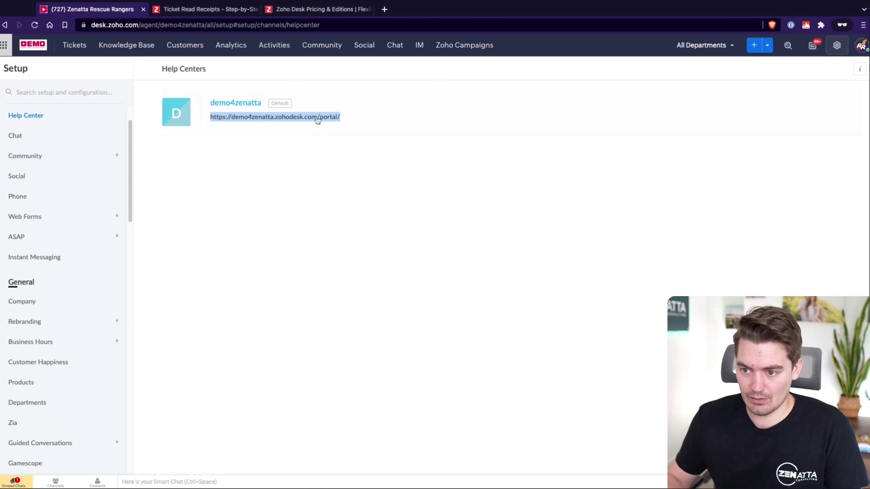
- Load the portal URL in a private window and check its Knowledge Base and Sign In pages
key(ctrl+t)
key(ctrl+v)
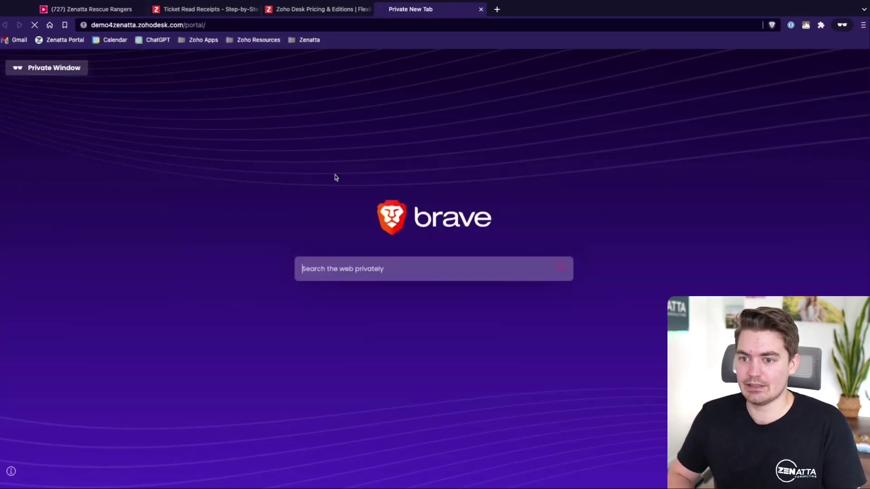
key(Return)
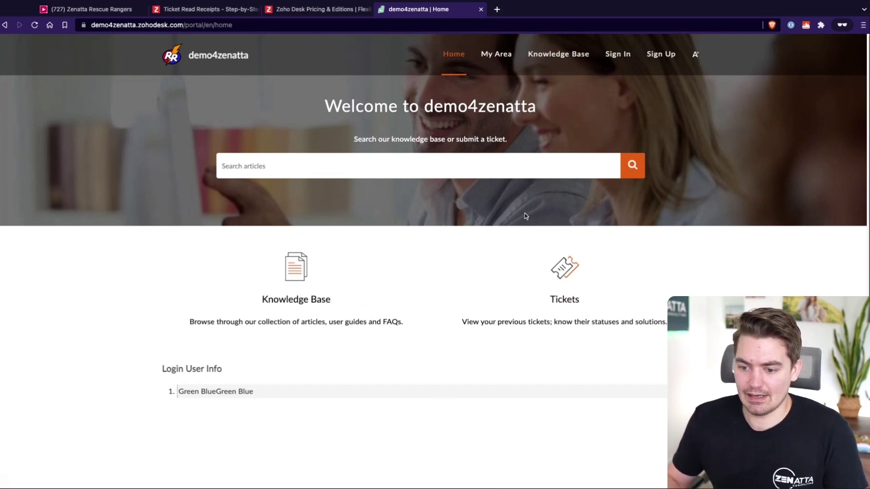
click(575, 67)
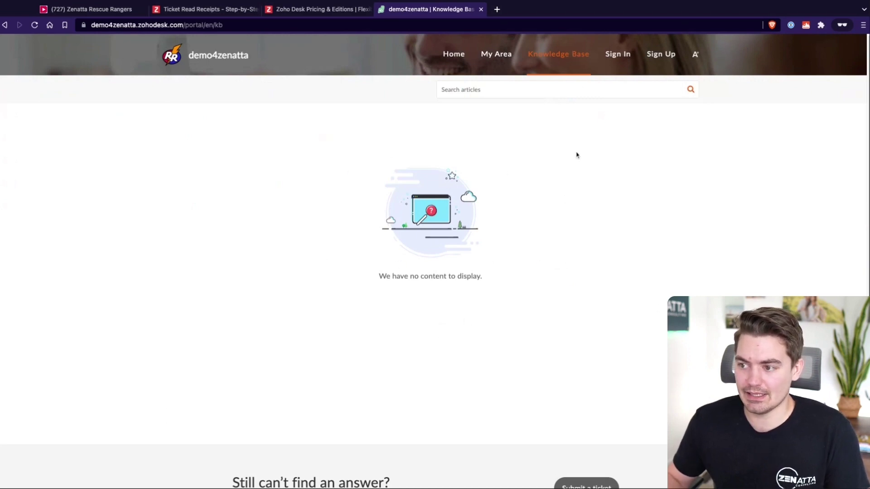
click(615, 55)
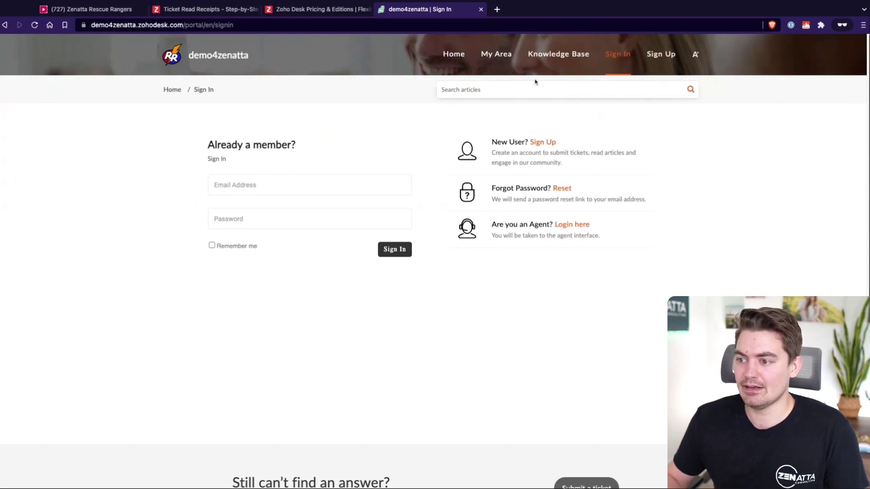
- Look over the portal sign-in page, then switch to the Ticket Read Receipts help article
scroll(626, 393, down, 2)
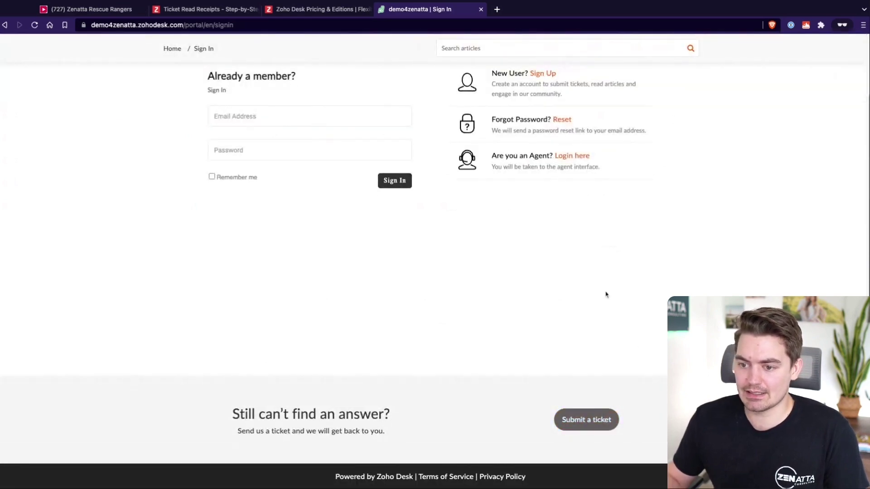
scroll(588, 376, up, 2)
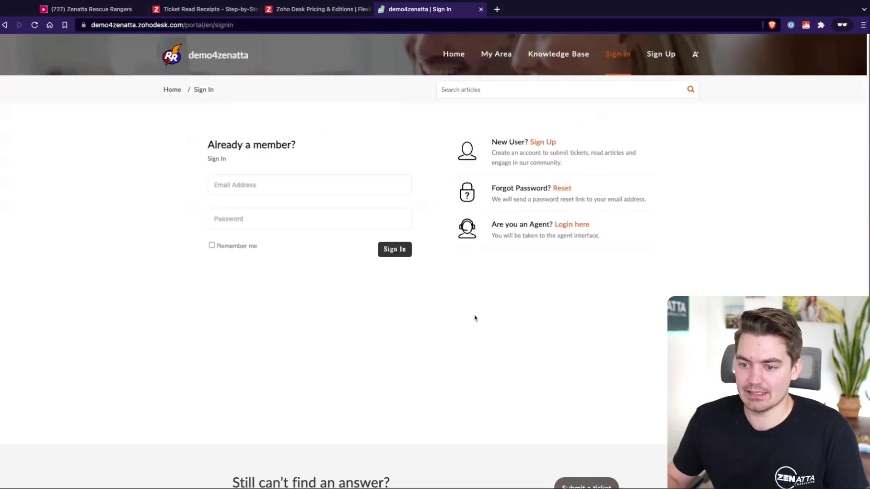
scroll(571, 399, down, 2)
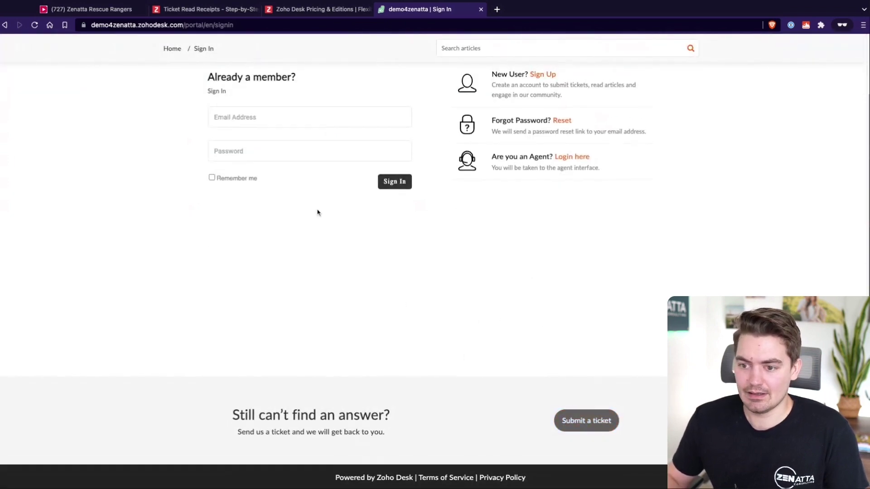
scroll(326, 235, up, 2)
click(191, 10)
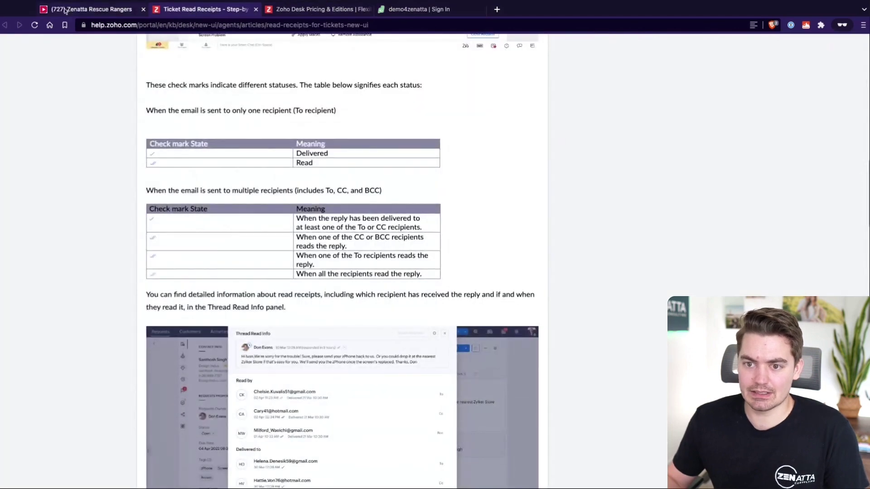
- Review the demo4zenatta help center's Rebrand settings, then go to the Knowledge Base tab
click(75, 9)
click(221, 231)
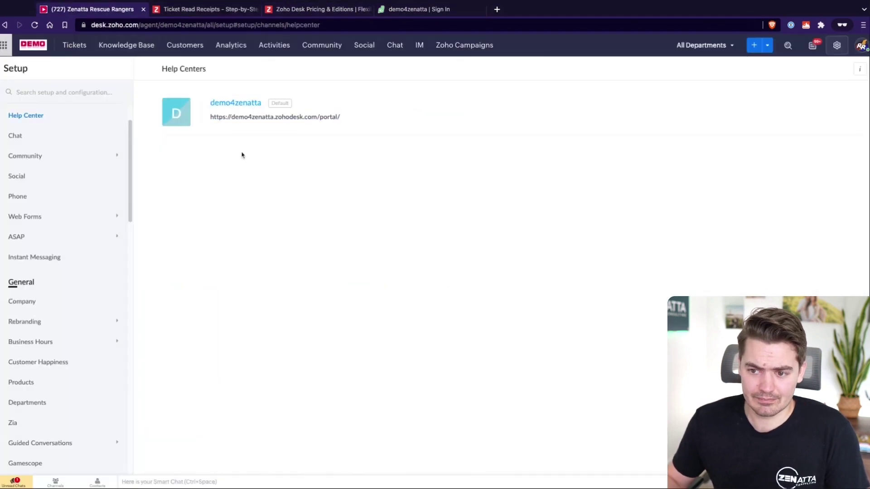
scroll(39, 164, up, 2)
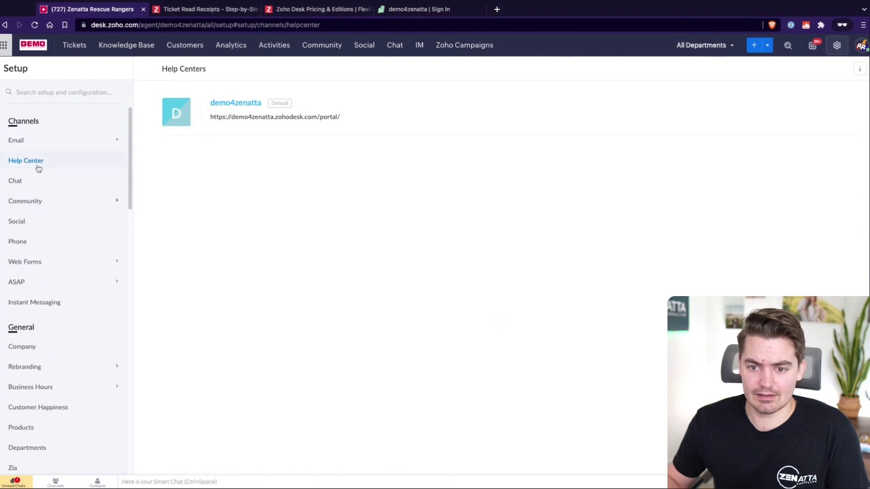
click(227, 103)
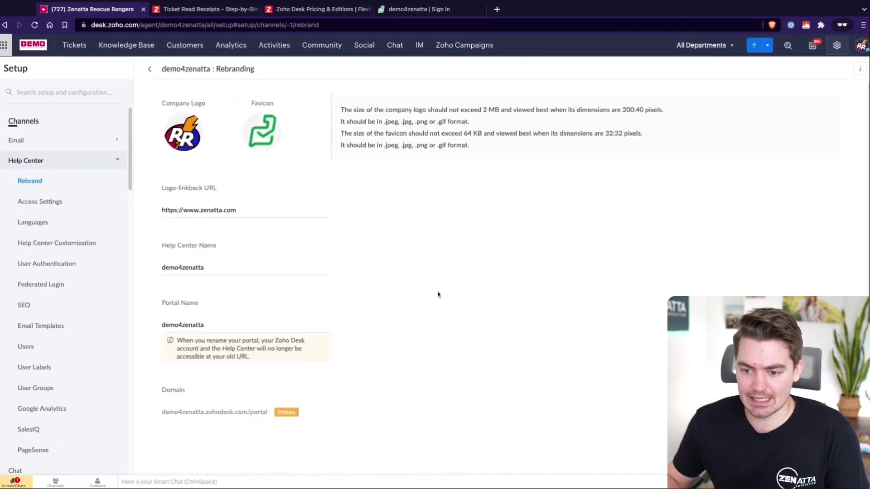
scroll(438, 294, down, 2)
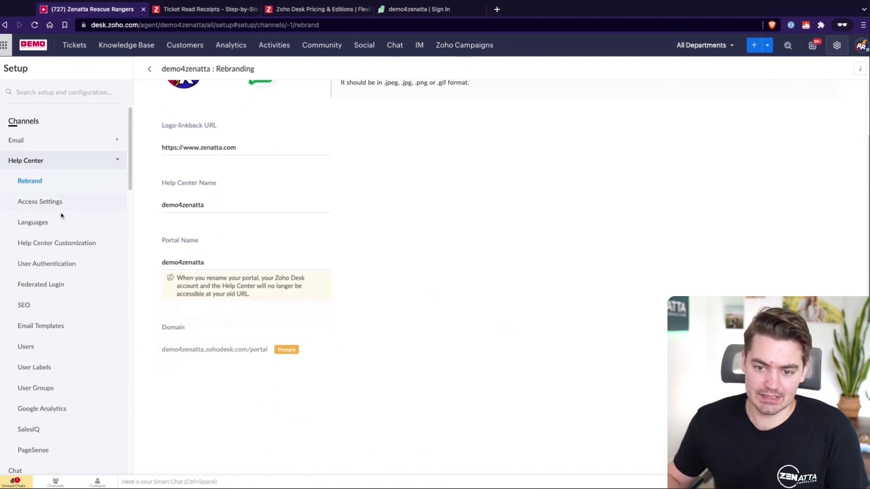
scroll(44, 236, down, 3)
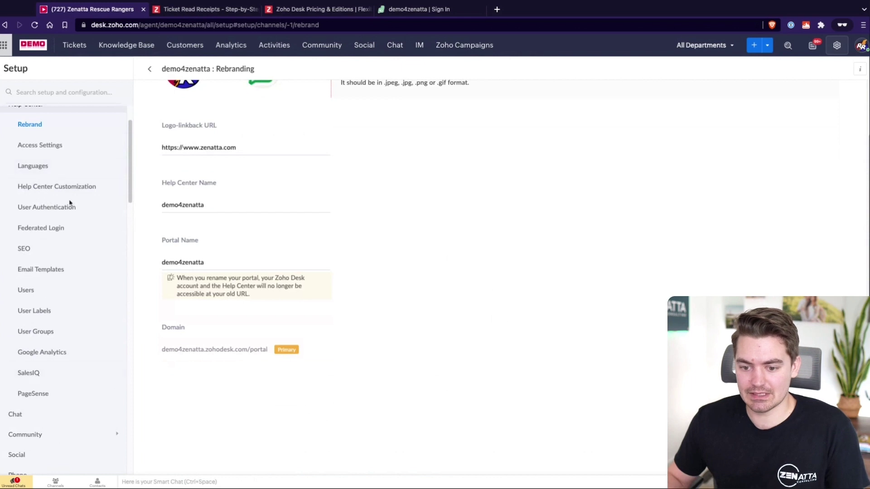
scroll(50, 348, up, 3)
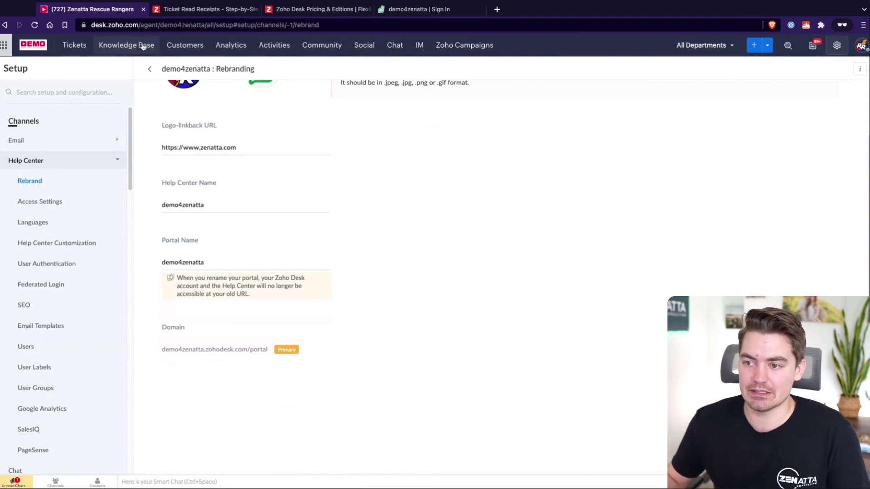
click(121, 49)
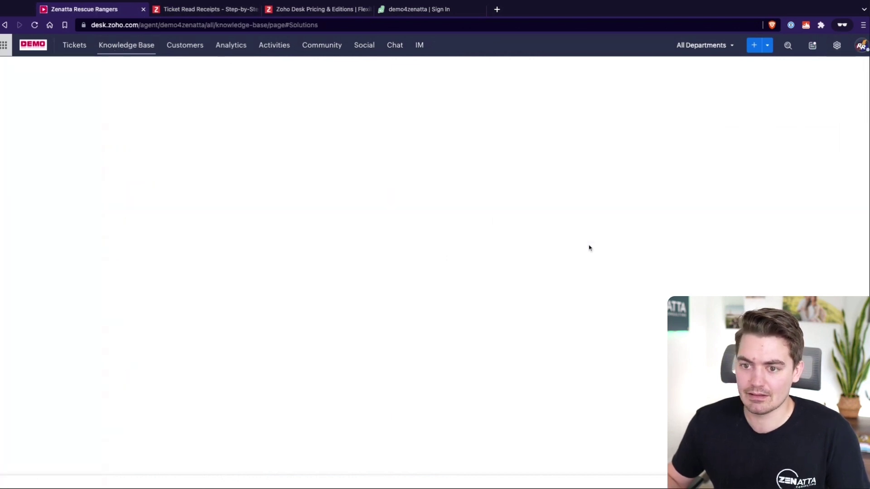